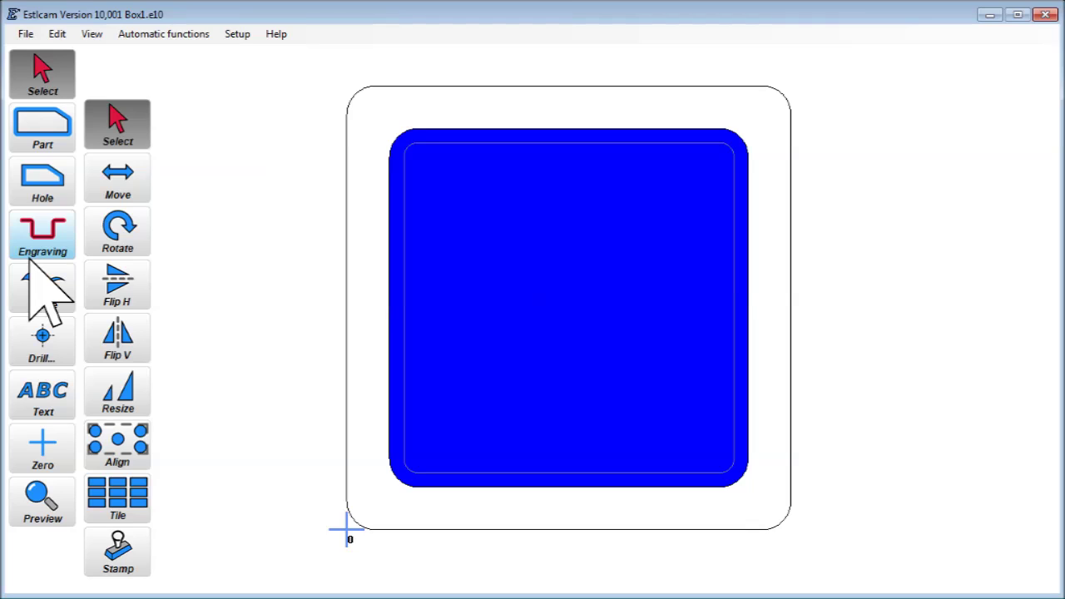
Step: Try an engraving along the left side of the outer contour, offset to its outer side, and delete it
left_click(33, 250)
left_click(167, 385)
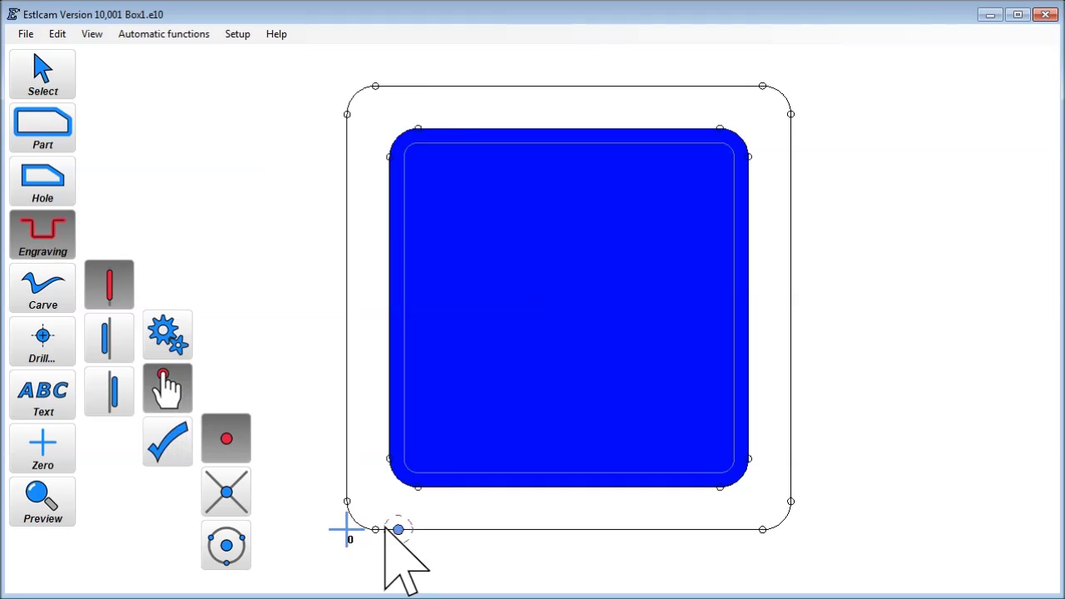
left_click(375, 529)
left_click(376, 86)
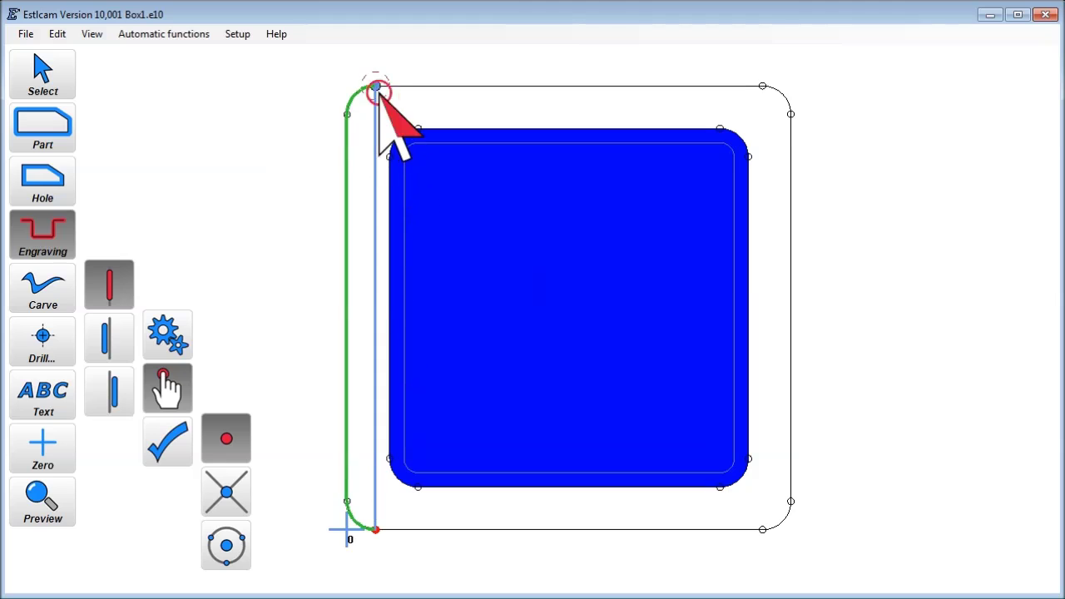
key("Return")
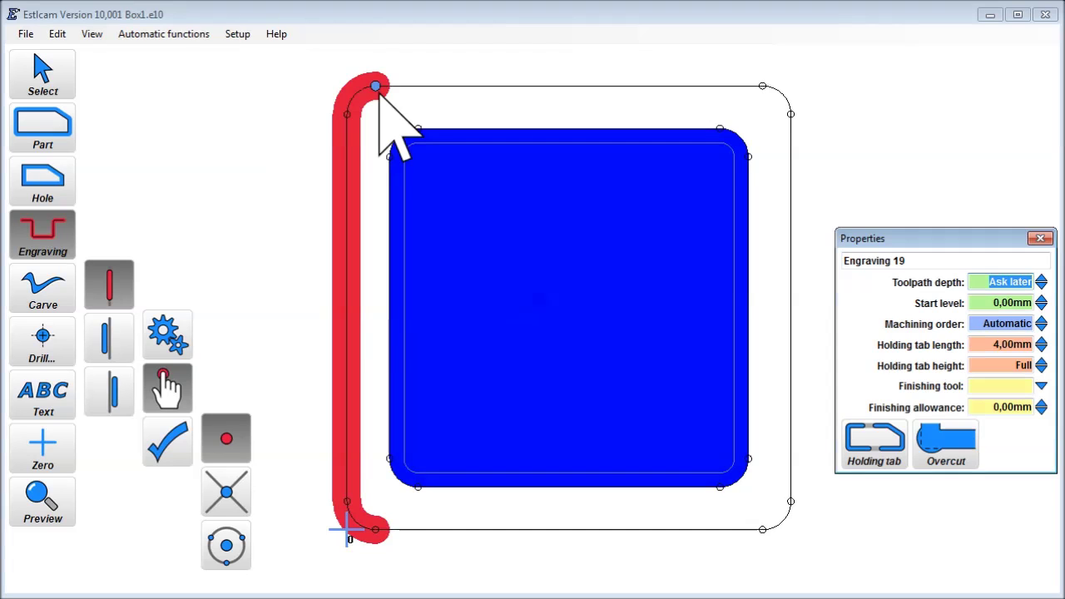
left_click(125, 337)
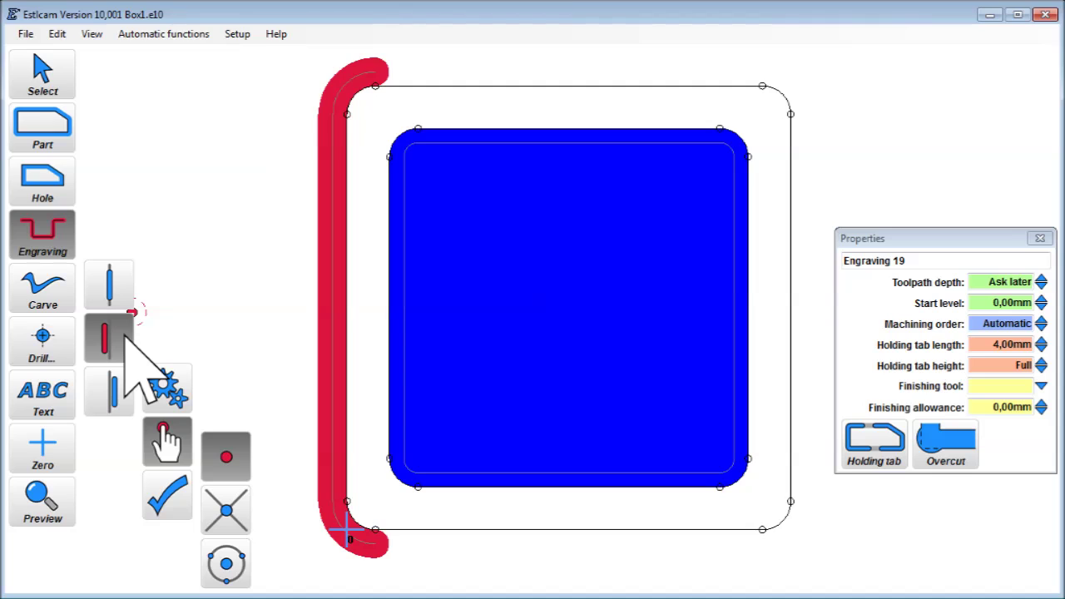
left_click(56, 33)
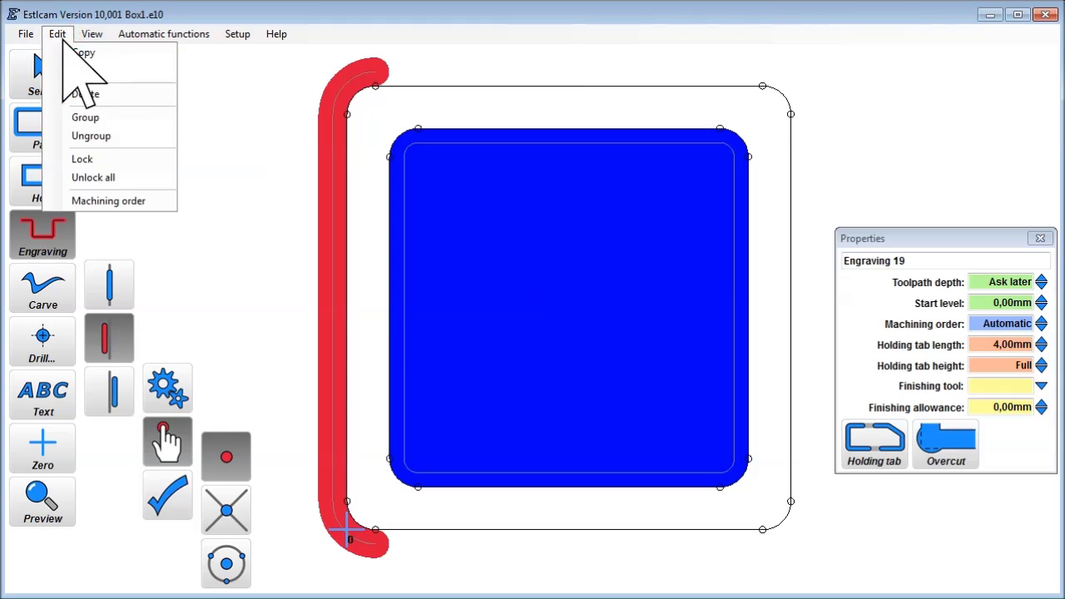
left_click(85, 93)
Step: Apply a drawing grid with 1,00mm spacing in X and Y
left_click(91, 33)
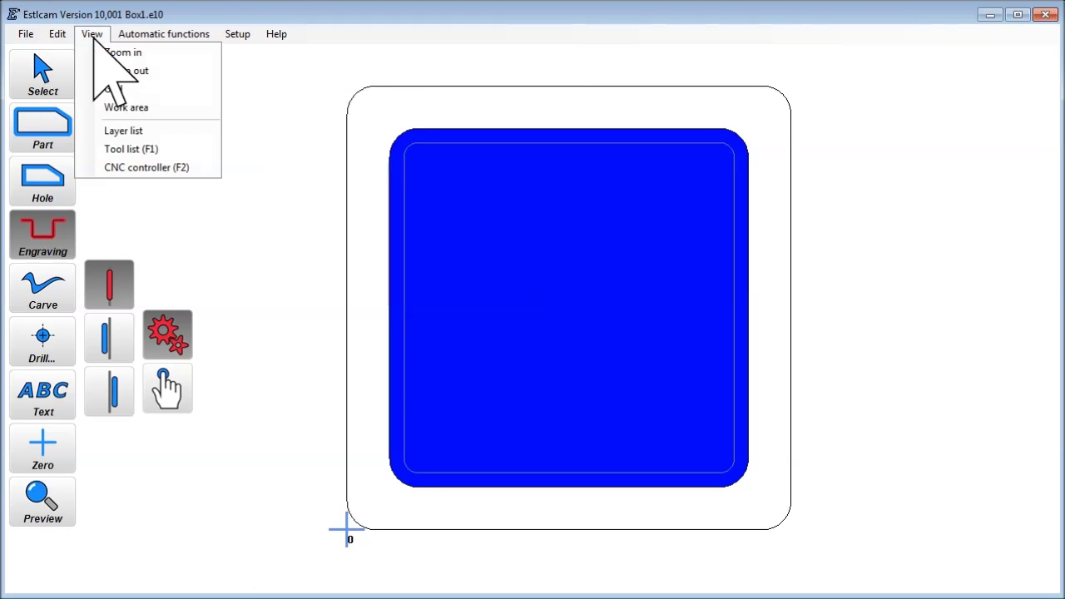
left_click(86, 86)
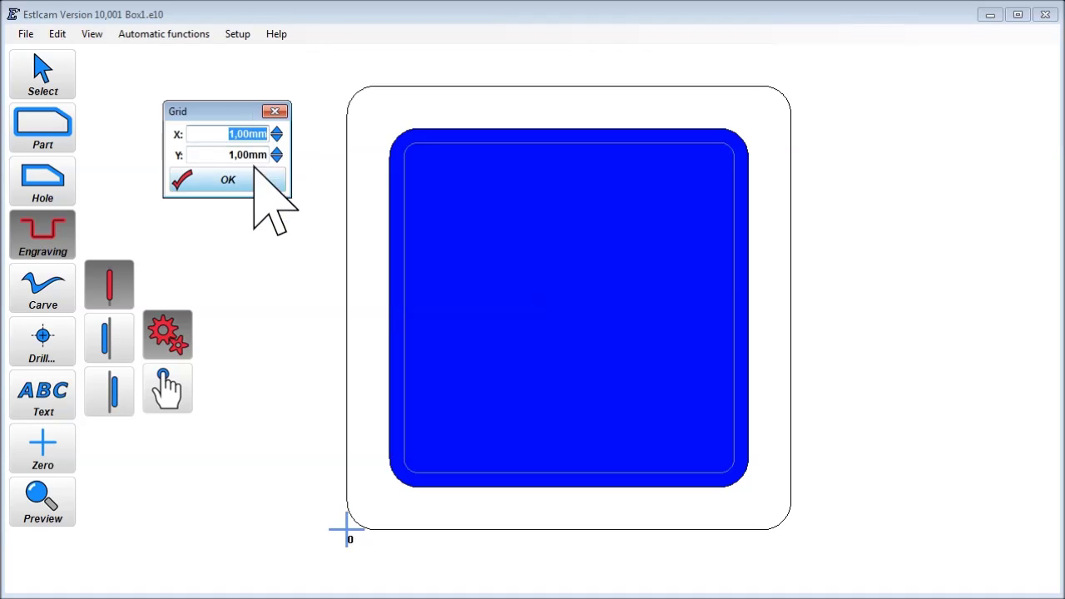
left_click(248, 181)
Step: Start a manual engraving 5 mm below the end point of the outer contour's lower-left corner arc and continue it to that point
left_click(167, 387)
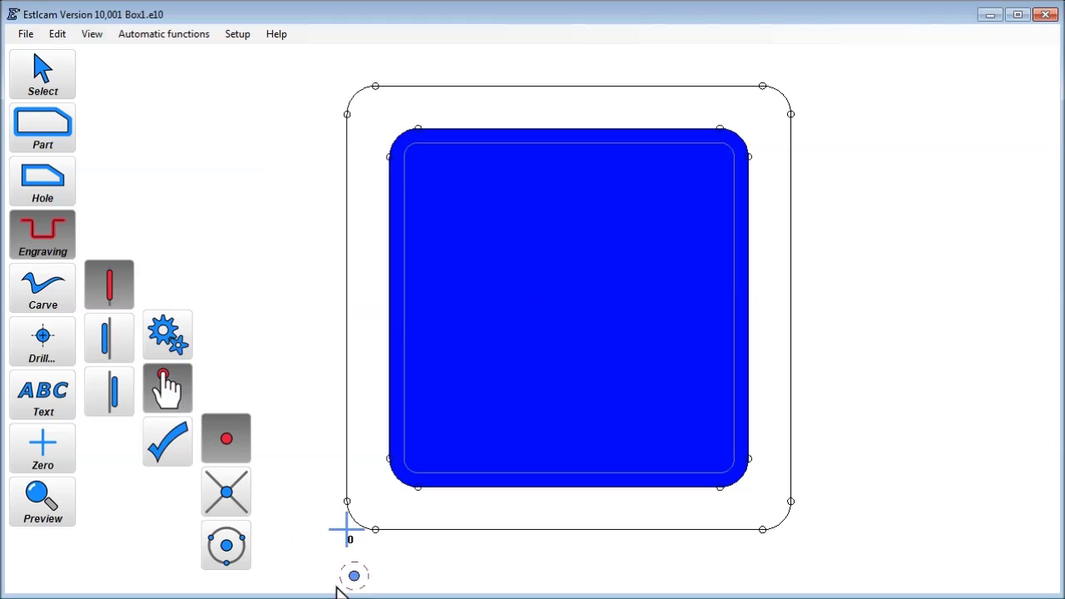
scroll(392, 441, "up", 5)
scroll(391, 445, "up", 3)
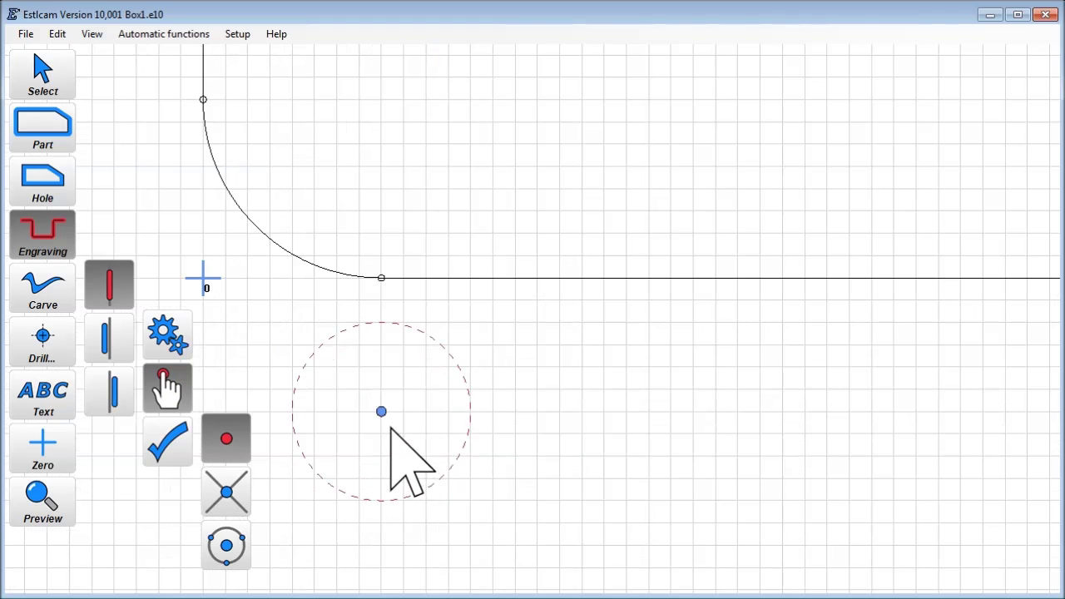
left_click(391, 384)
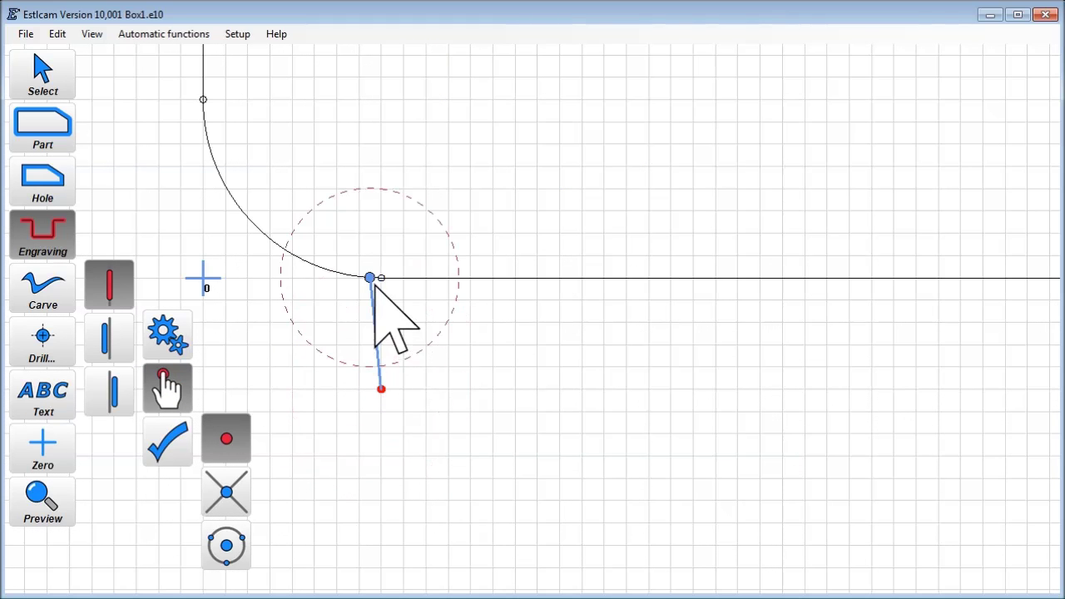
scroll(379, 248, "down", 1)
scroll(378, 241, "down", 10)
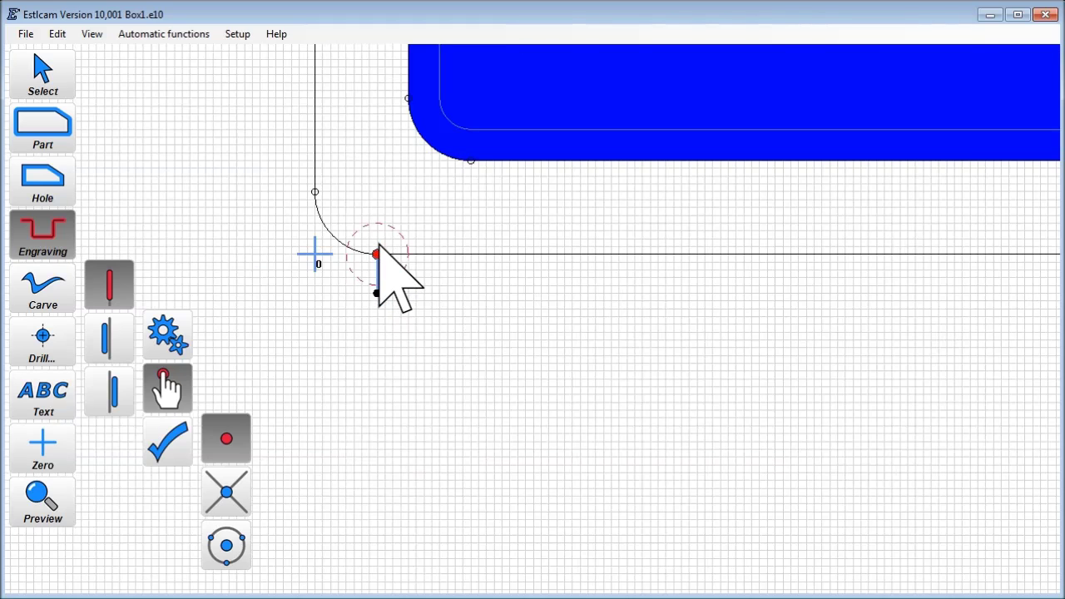
Step: Trace the engraving up the left side through the upper-left arc, end it 5 mm above the contour and offset it outward
right_click_drag(380, 250, 395, 411)
scroll(392, 297, "up", 7)
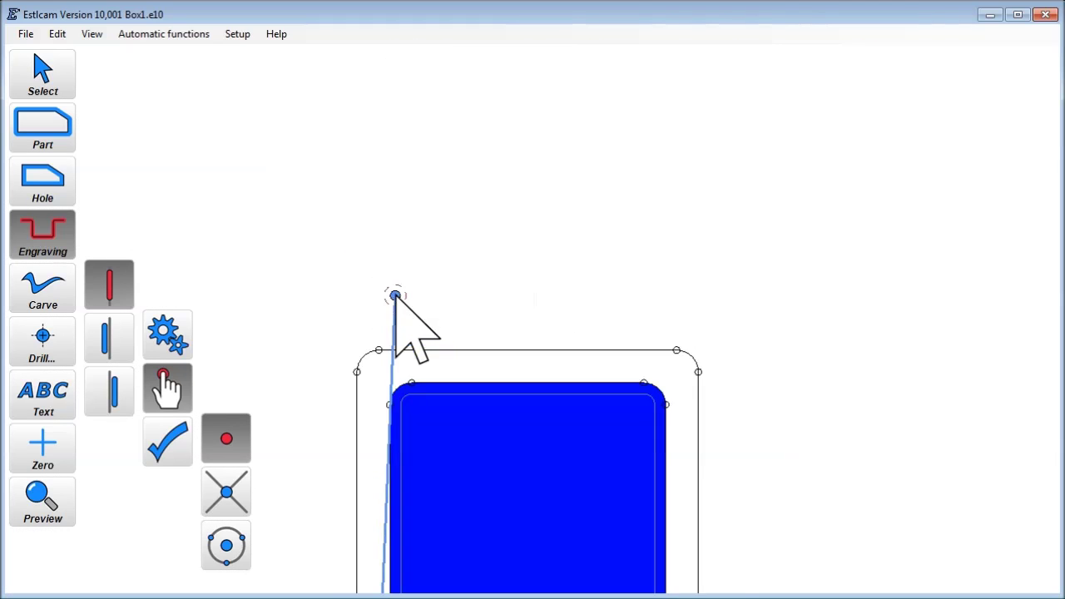
scroll(353, 428, "up", 3)
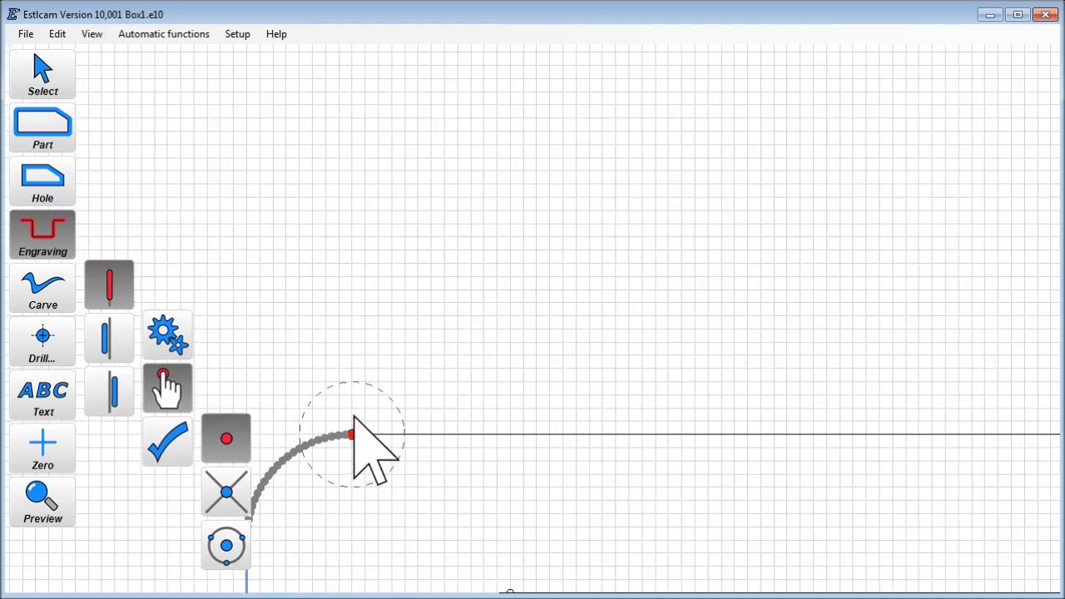
left_click(352, 431)
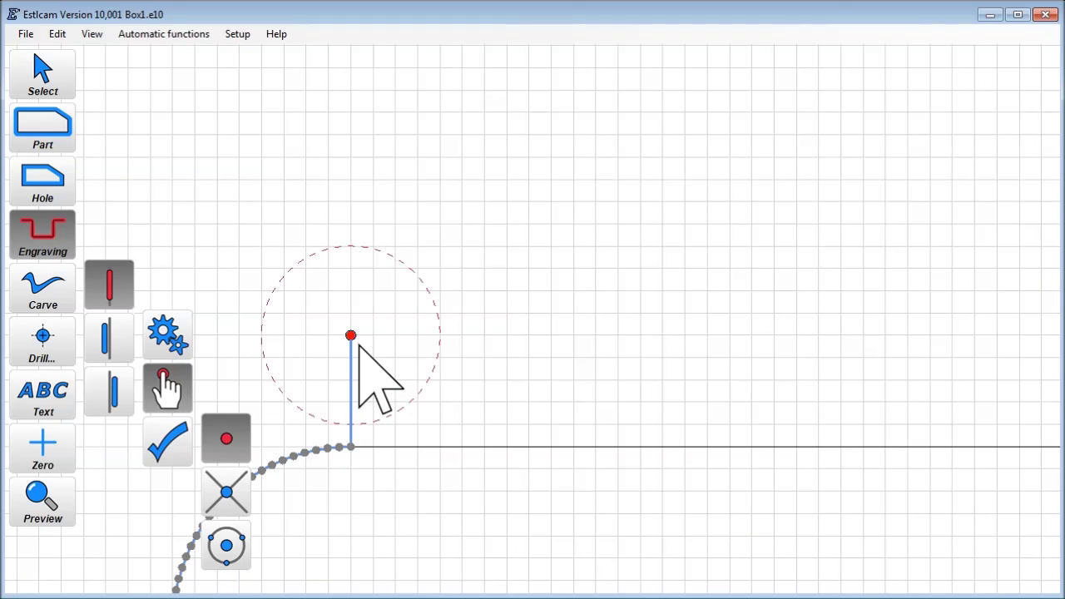
right_click(357, 345)
left_click(112, 341)
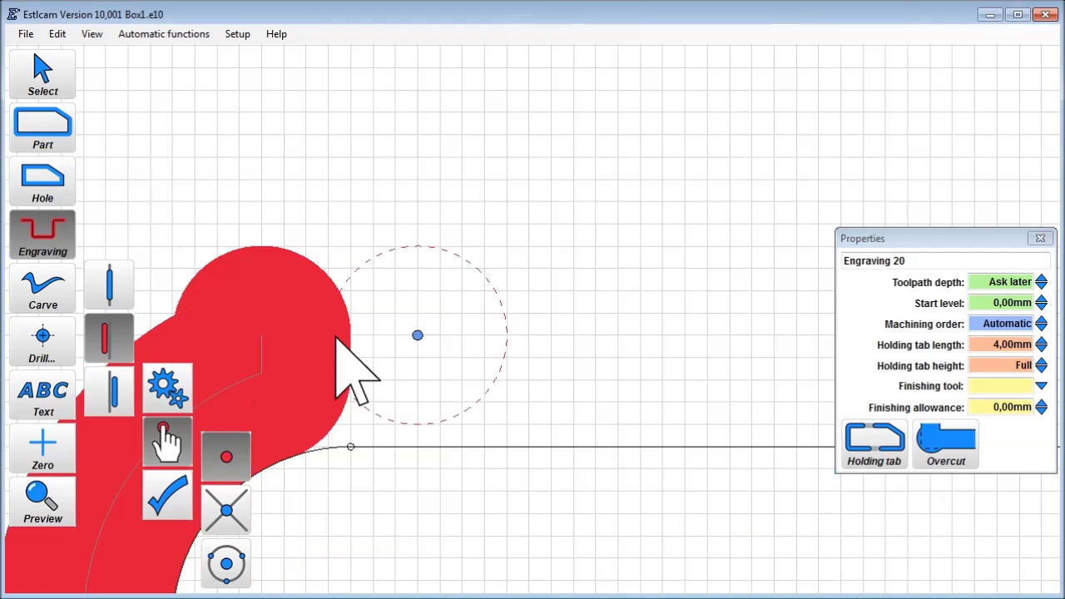
Step: Start a second engraving 5 mm above the end point of the outer contour's upper-right corner arc and continue it to that point
scroll(433, 343, "down", 8)
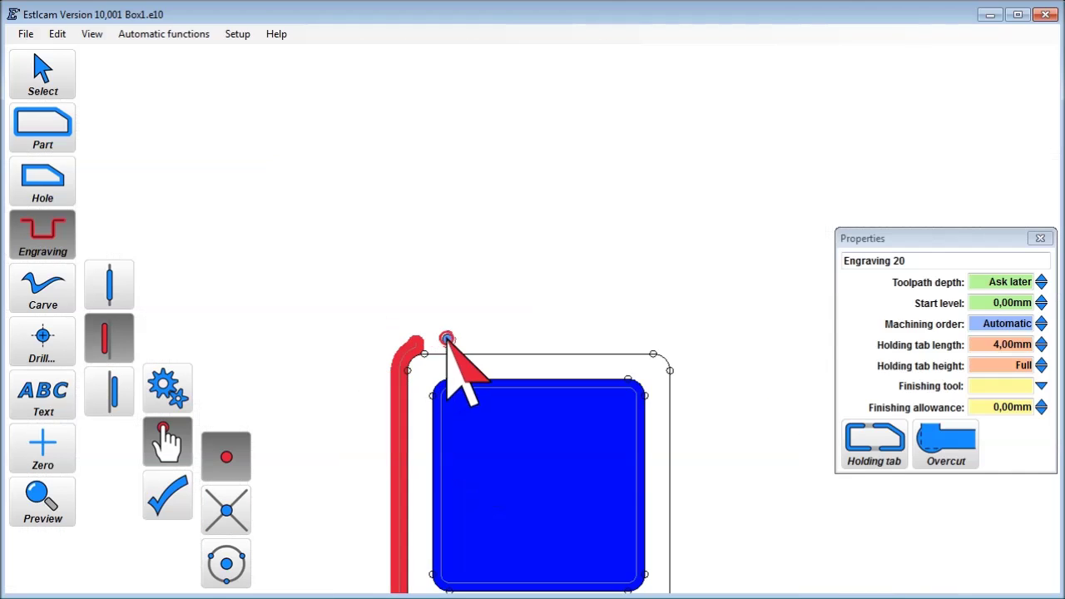
middle_click_drag(449, 342, 435, 97)
scroll(431, 197, "up", 4)
middle_click_drag(727, 79, 542, 185)
scroll(587, 208, "up", 5)
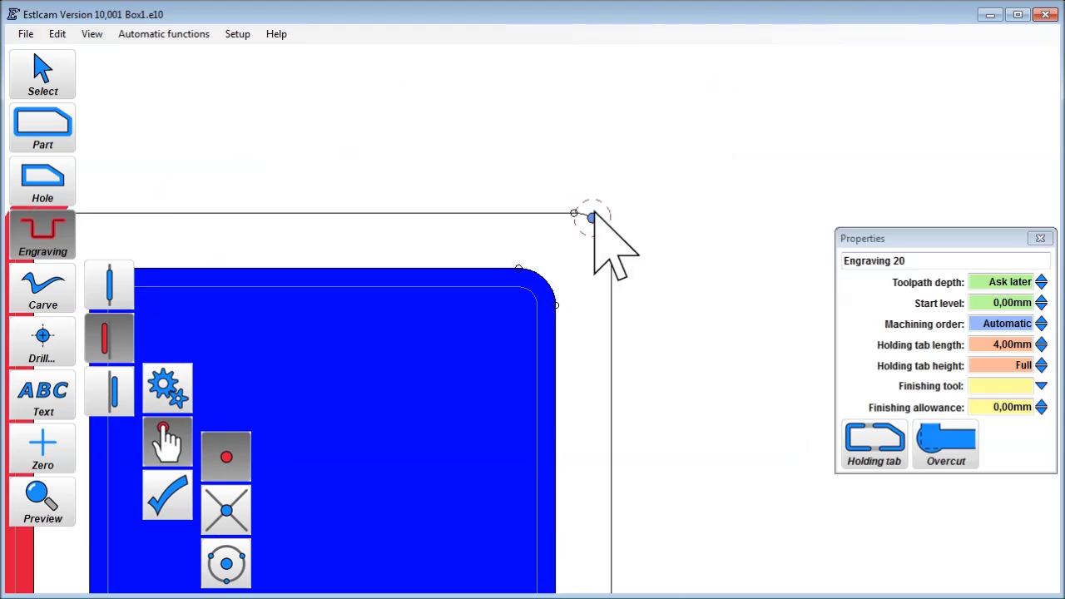
scroll(582, 191, "up", 4)
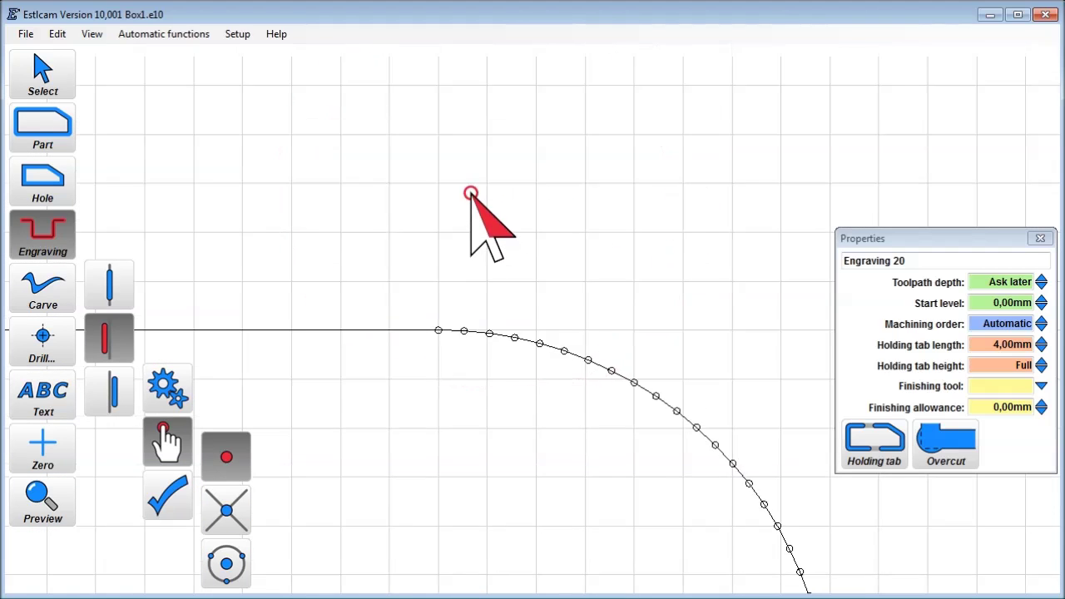
middle_click_drag(471, 191, 457, 237)
left_click(429, 172)
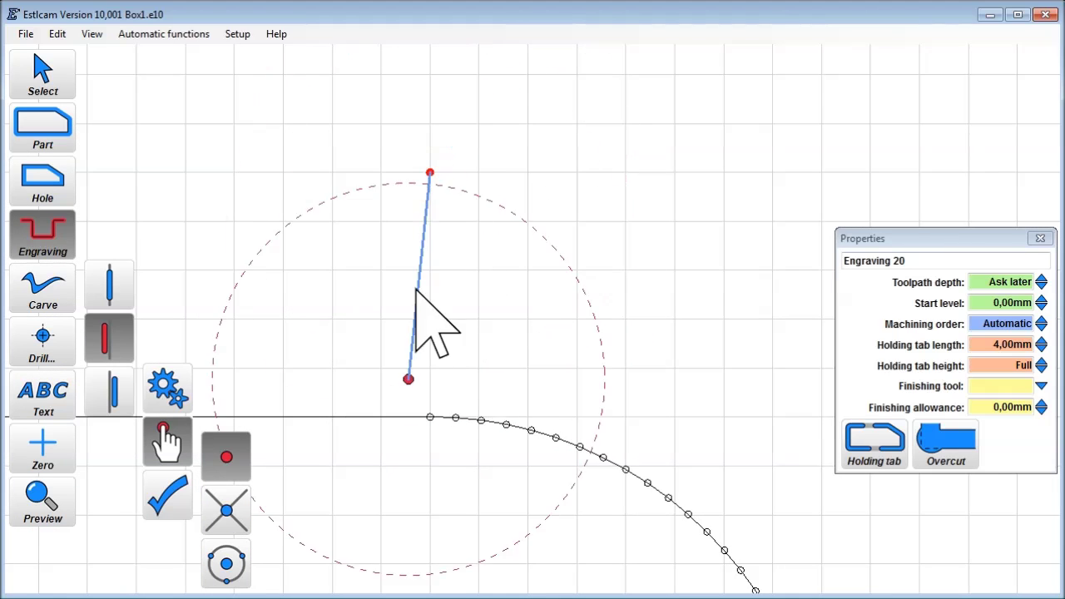
scroll(441, 422, "down", 6)
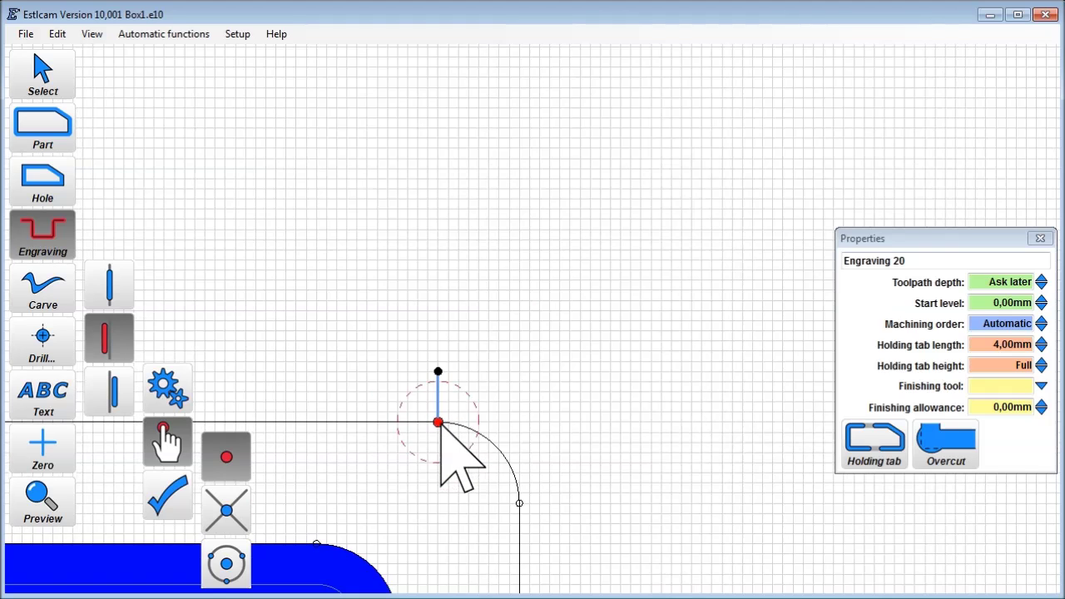
Step: Trace the second engraving down the right side through the lower-right arc and finish it 5 mm below the contour
scroll(492, 249, "up", 5)
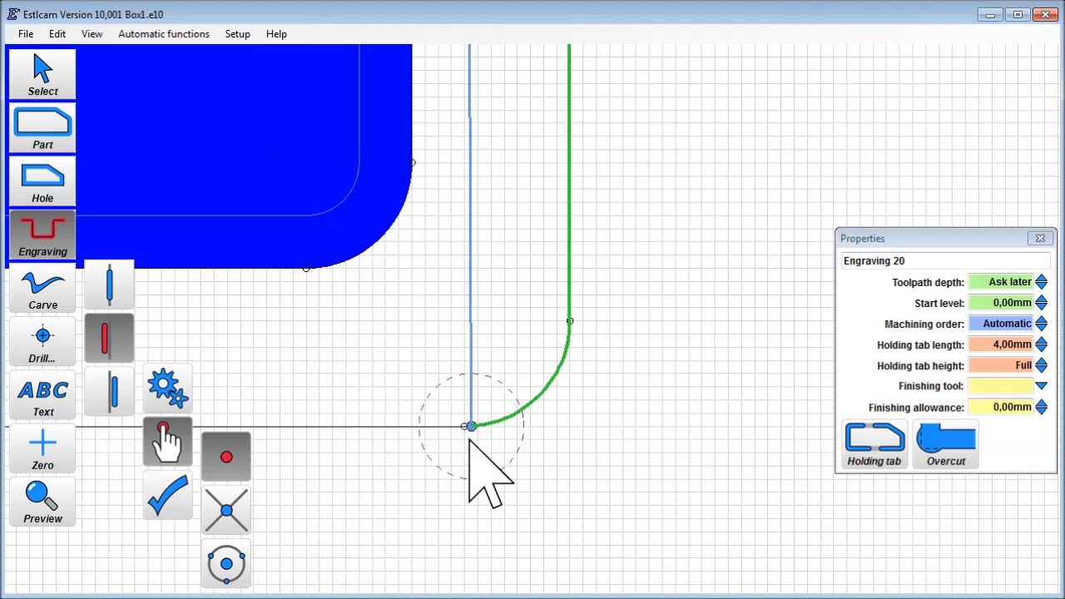
left_click(465, 427)
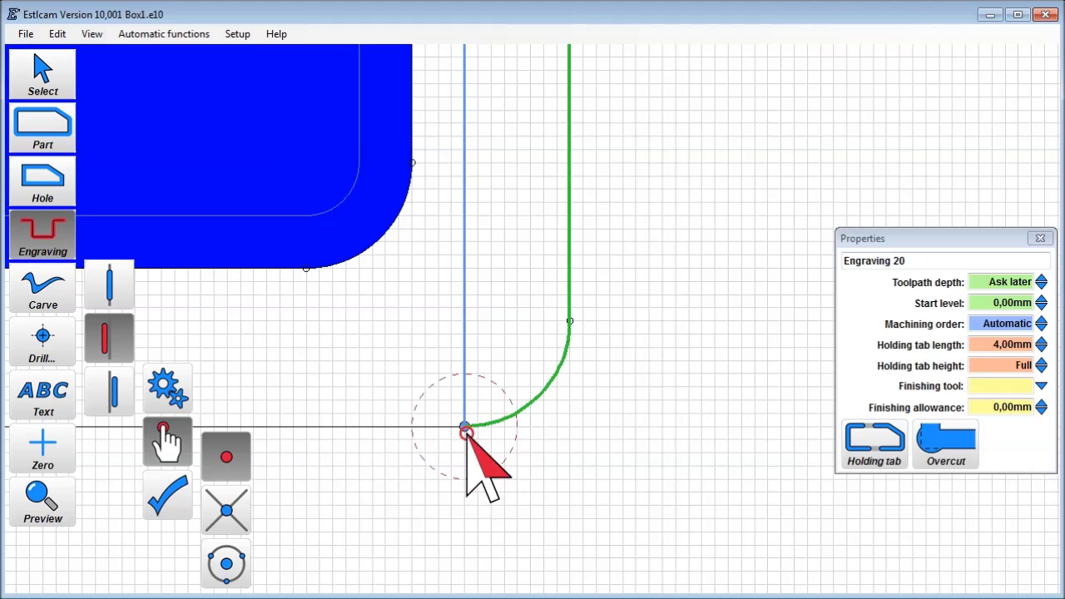
scroll(466, 441, "up", 2)
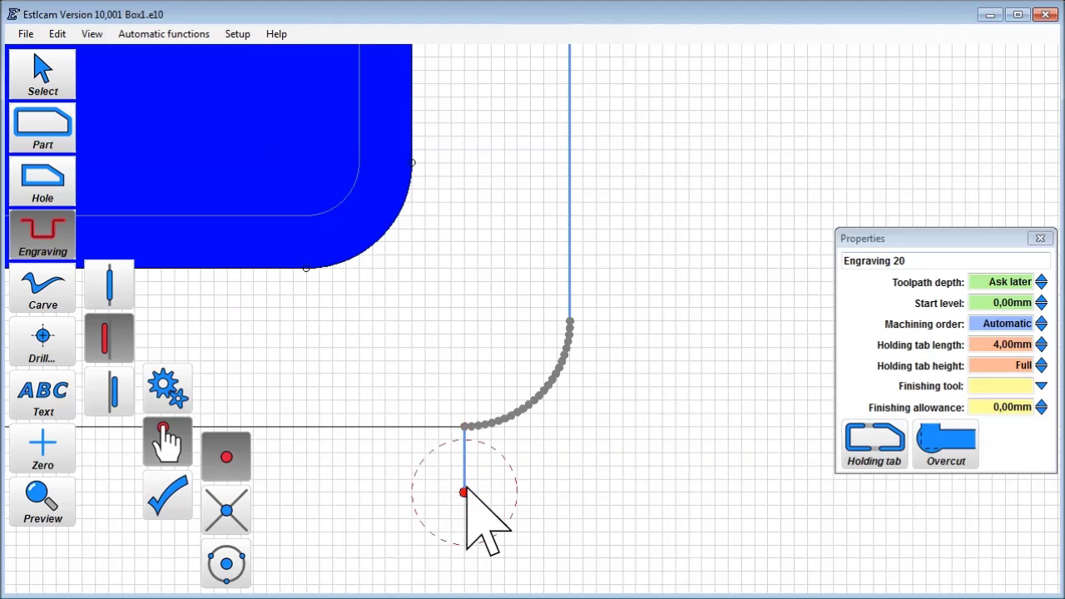
double_click(464, 492)
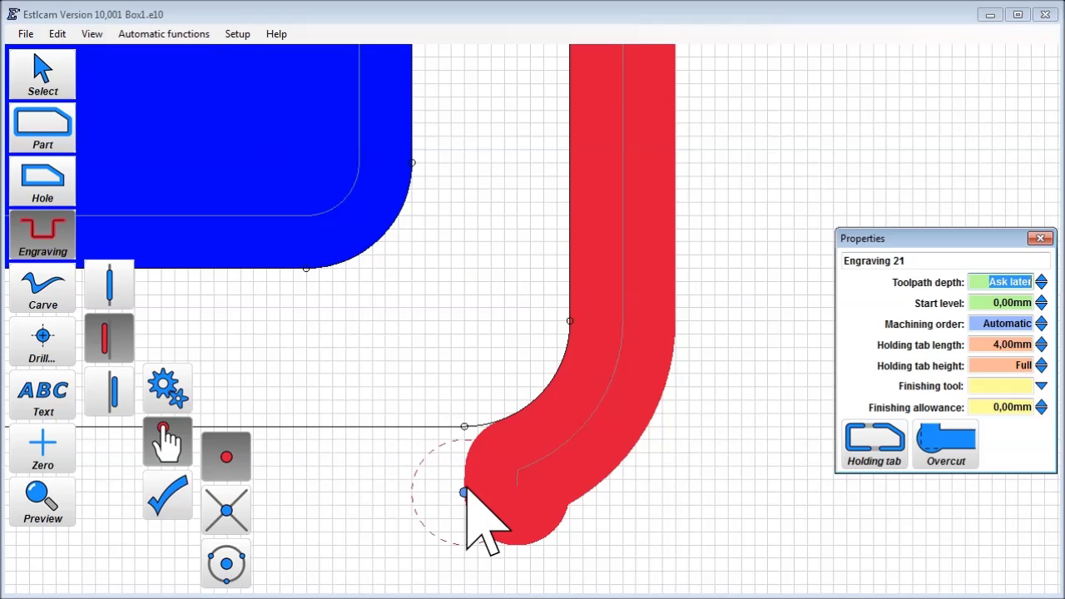
Step: Select both side engravings without the pocket and set their toolpath depth to 25,00mm
scroll(499, 503, "down", 5)
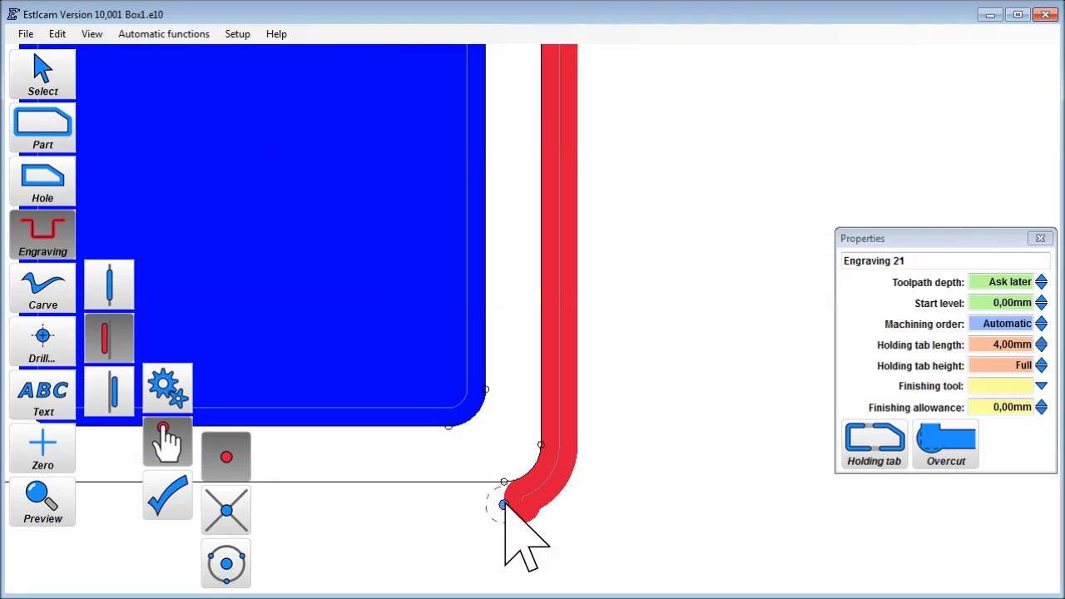
left_click(31, 71)
left_click_drag(226, 92, 697, 540)
left_click(613, 449, "shift")
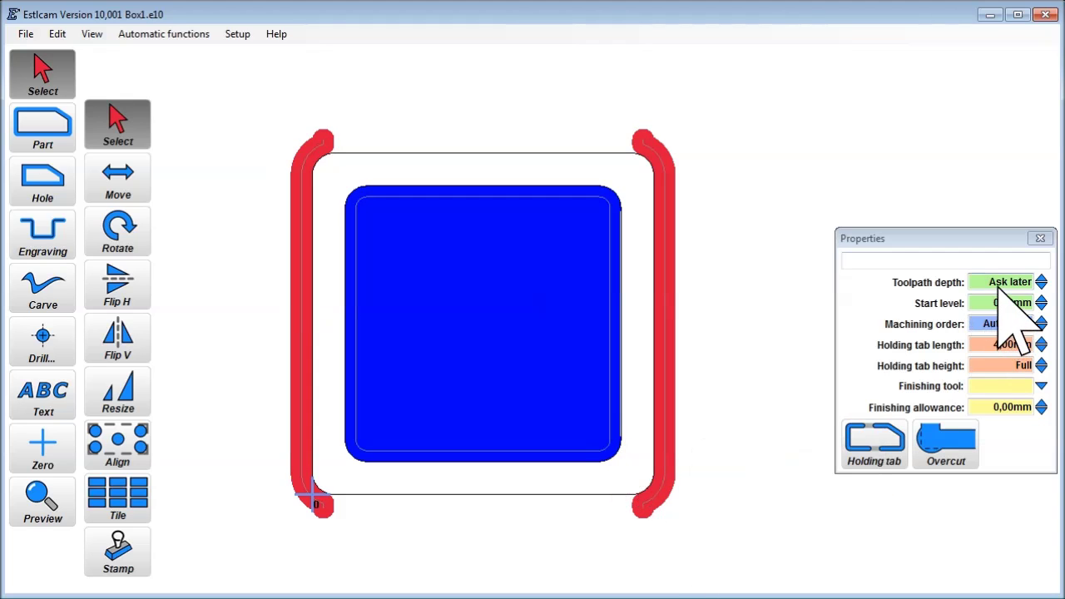
left_click(999, 283)
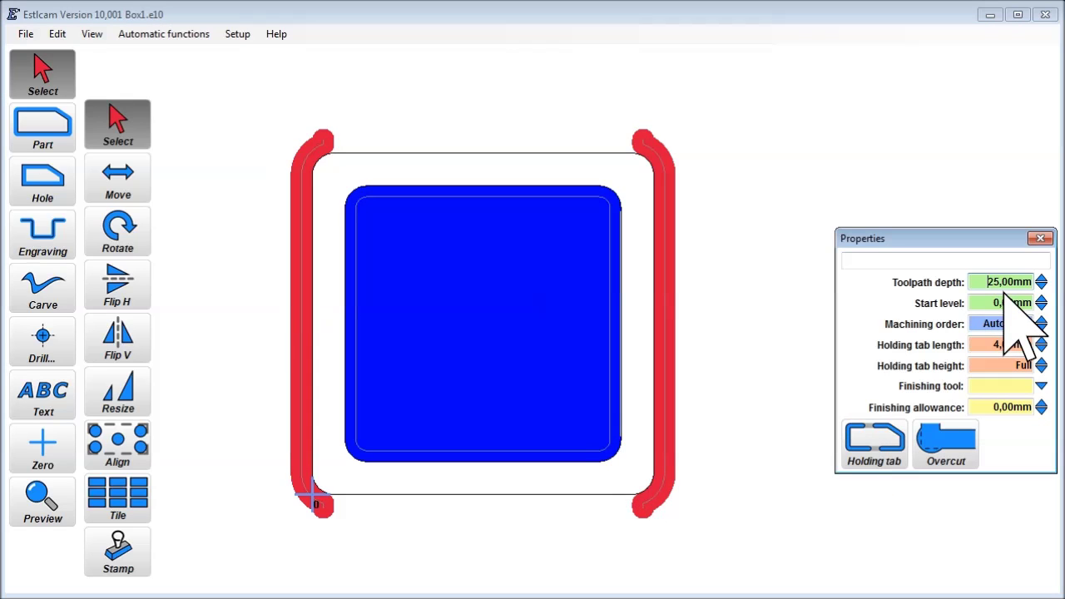
Step: Generate the CNC program and inspect its toolpaths in the 3D preview from another angle
left_click(26, 33)
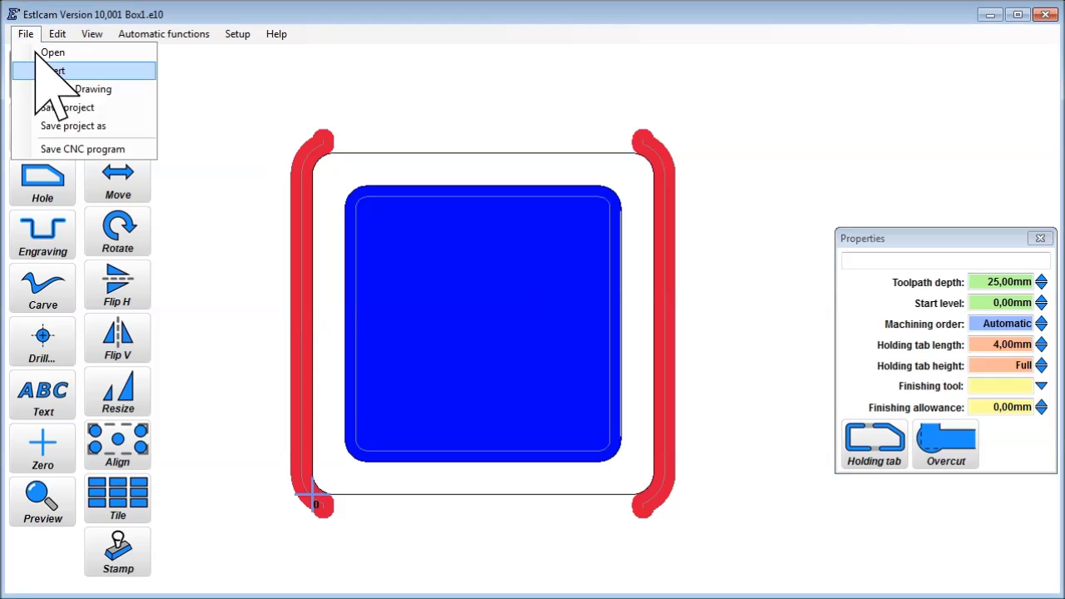
left_click(58, 89)
left_click(26, 33)
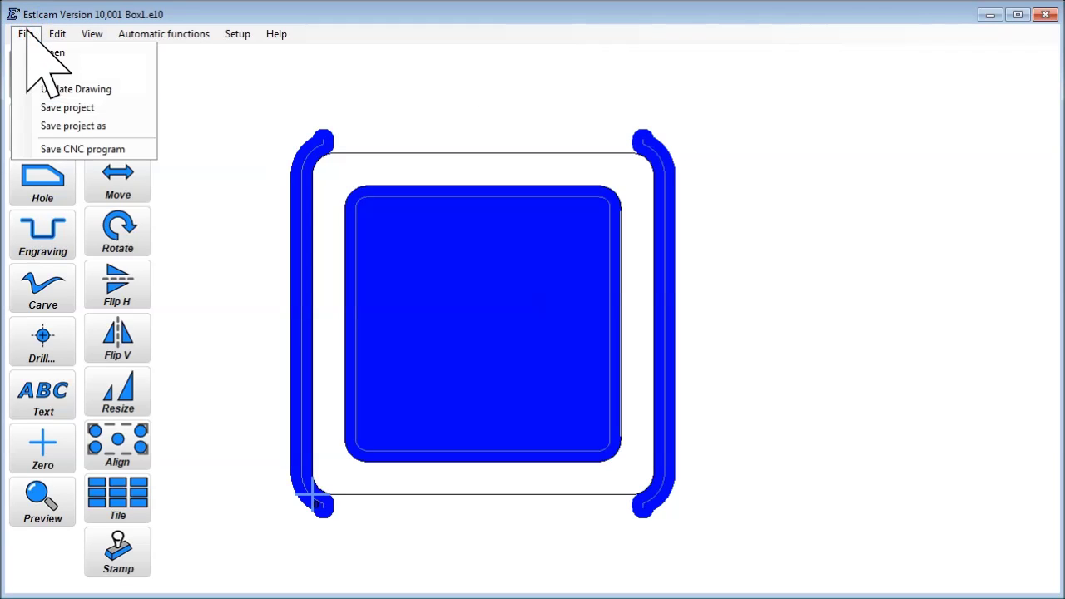
left_click(58, 147)
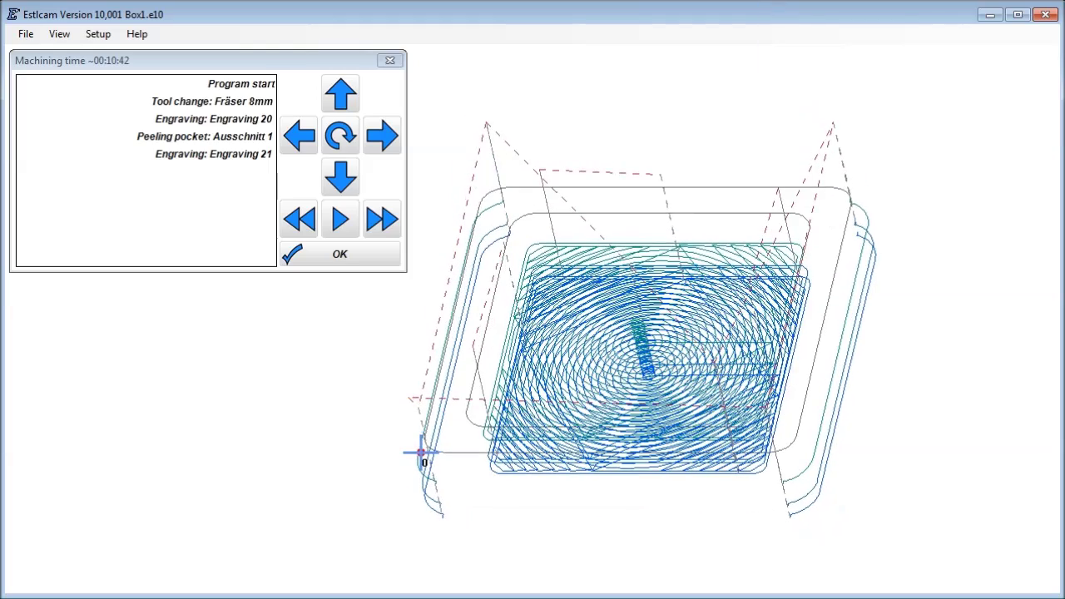
left_click_drag(662, 279, 524, 242)
left_click(366, 253)
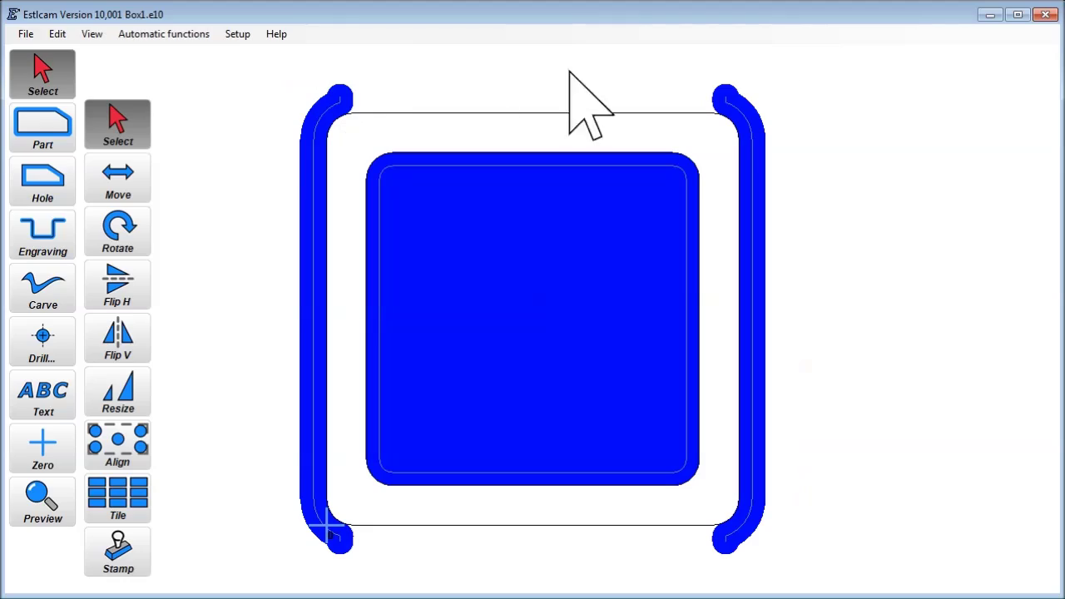
Step: Save the project under the new name Box2.e10 in the Downloads (J:) drive
left_click(26, 33)
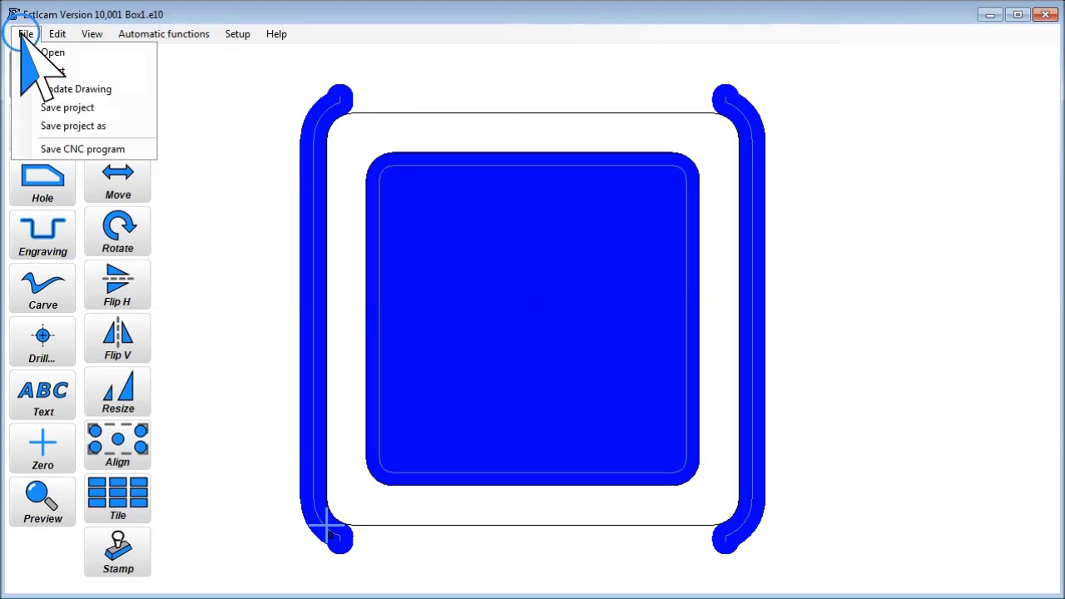
left_click(81, 126)
left_click(143, 387)
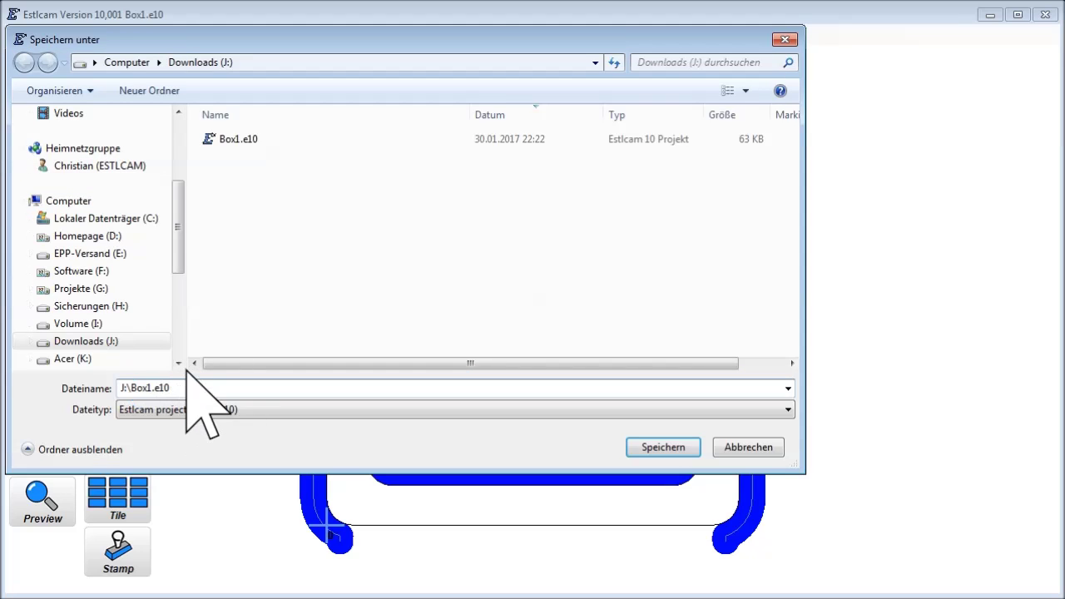
left_click(639, 446)
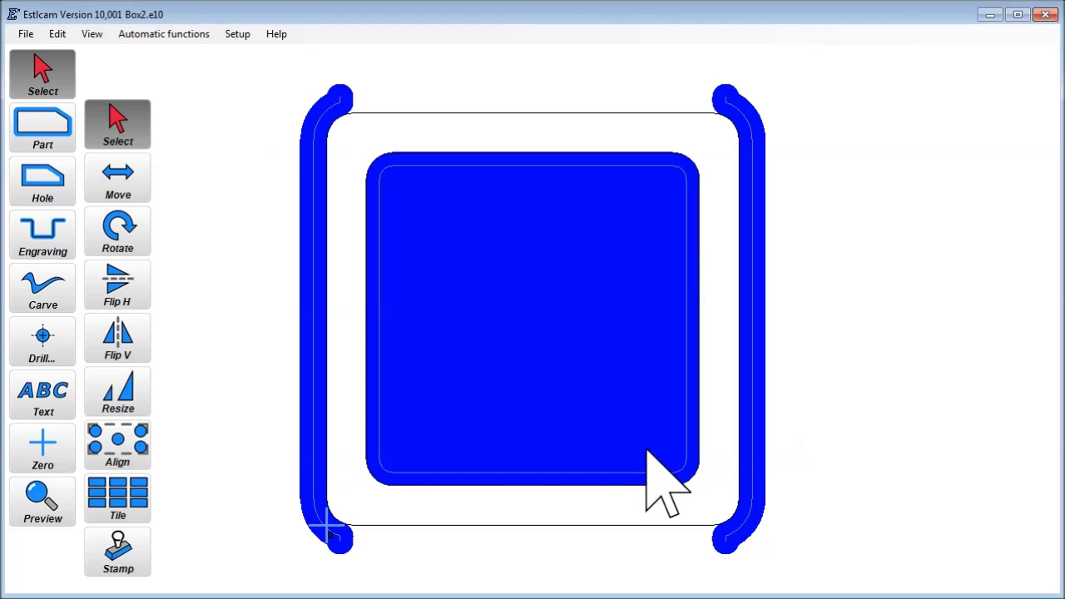
Step: Delete all existing toolpaths, including the pocket and both side engravings
left_click_drag(196, 59, 868, 571)
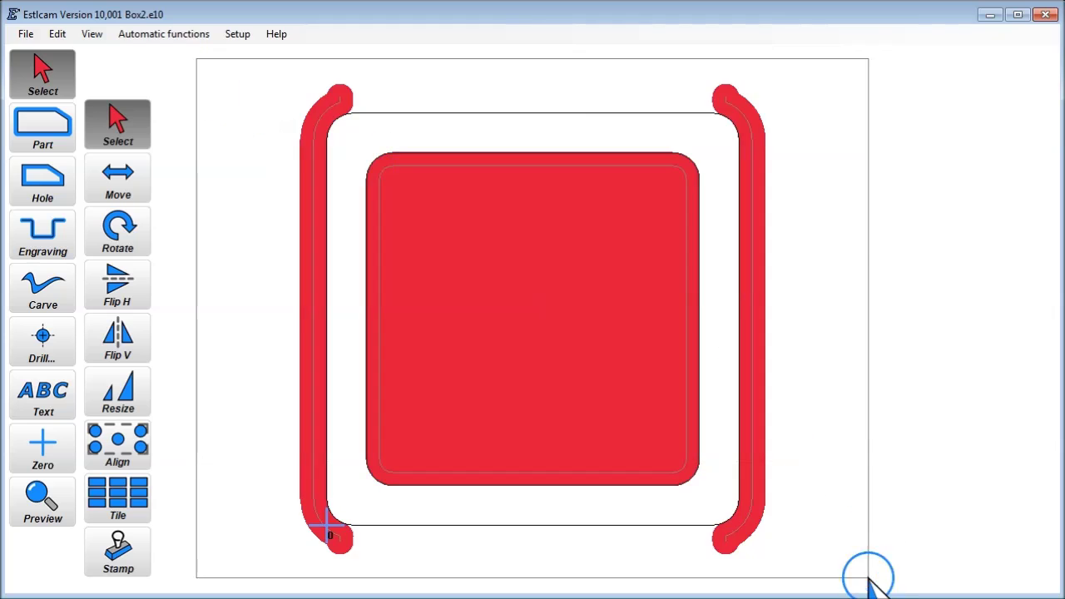
key("Delete")
Step: Begin a manual engraving offset to the left of the contour, starting 5 mm outside the lower end of the upper-left corner arc
left_click(43, 223)
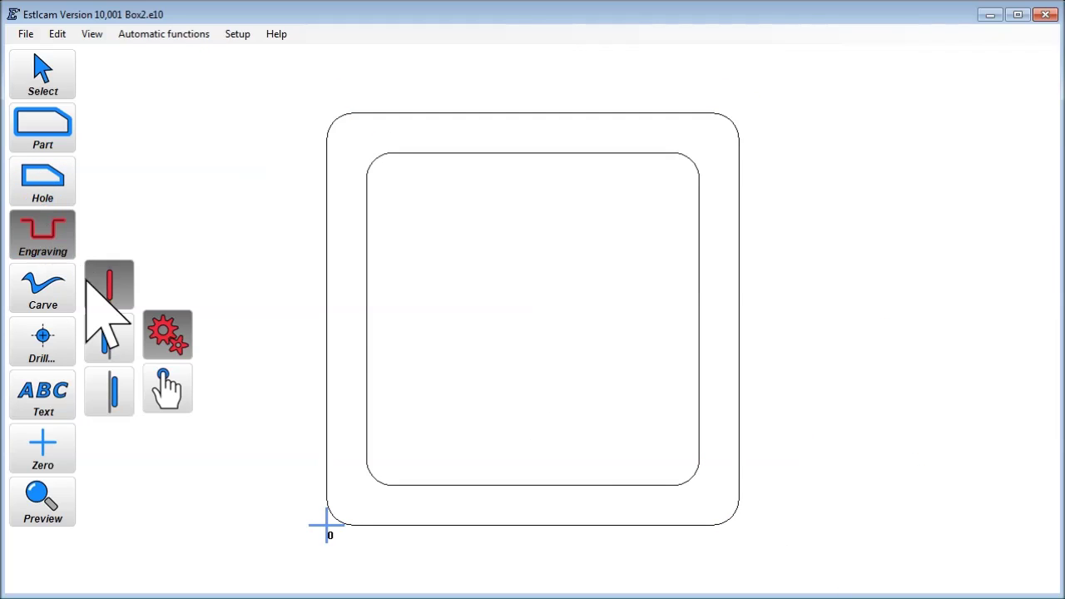
left_click(111, 332)
left_click(169, 437)
scroll(325, 233, "up", 5)
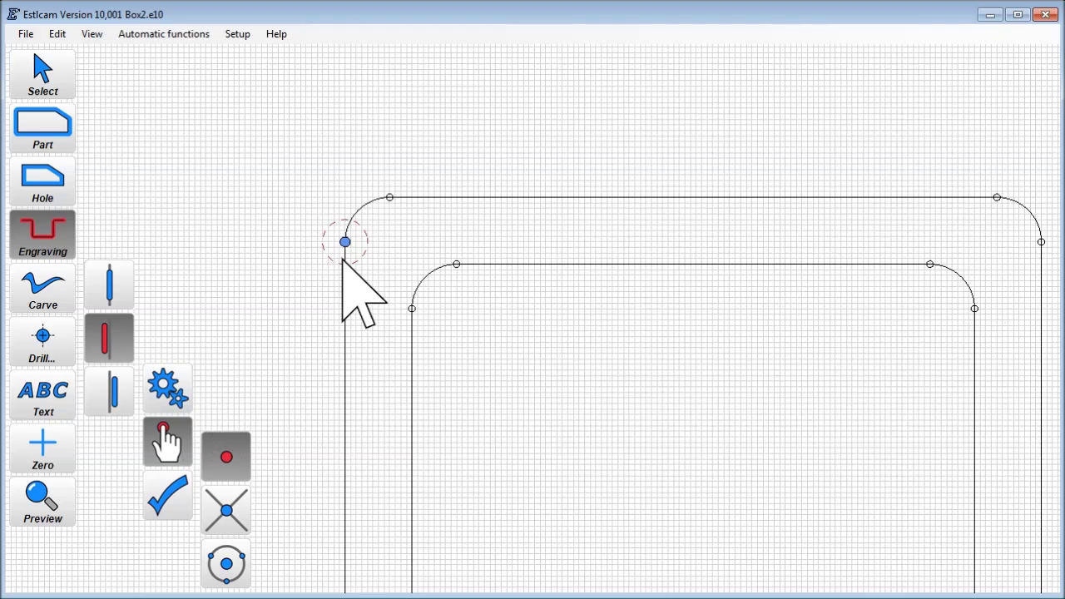
left_click(277, 202)
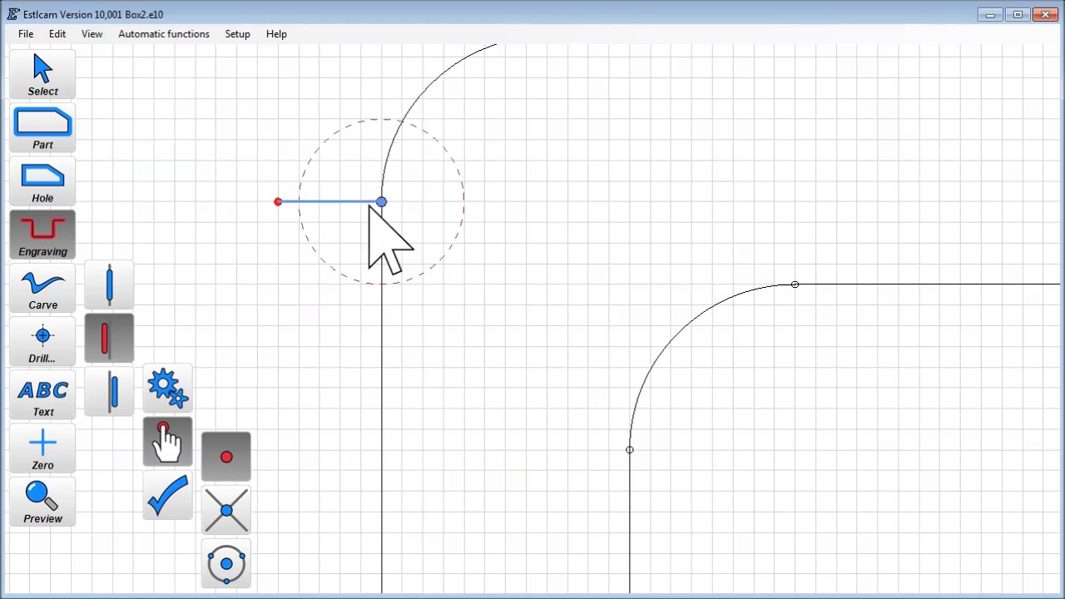
Step: Trace the engraving across the box's upper edge through the upper-right arc and finish it 5 mm outside the contour
scroll(374, 208, "down", 3)
scroll(277, 213, "up", 5)
scroll(358, 210, "up", 4)
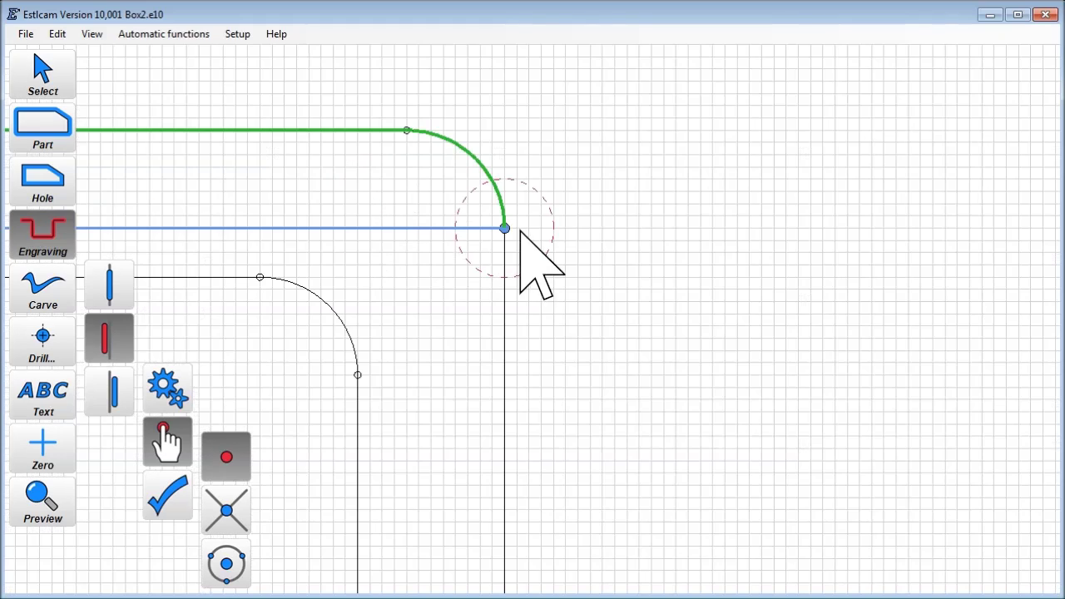
left_click(515, 235)
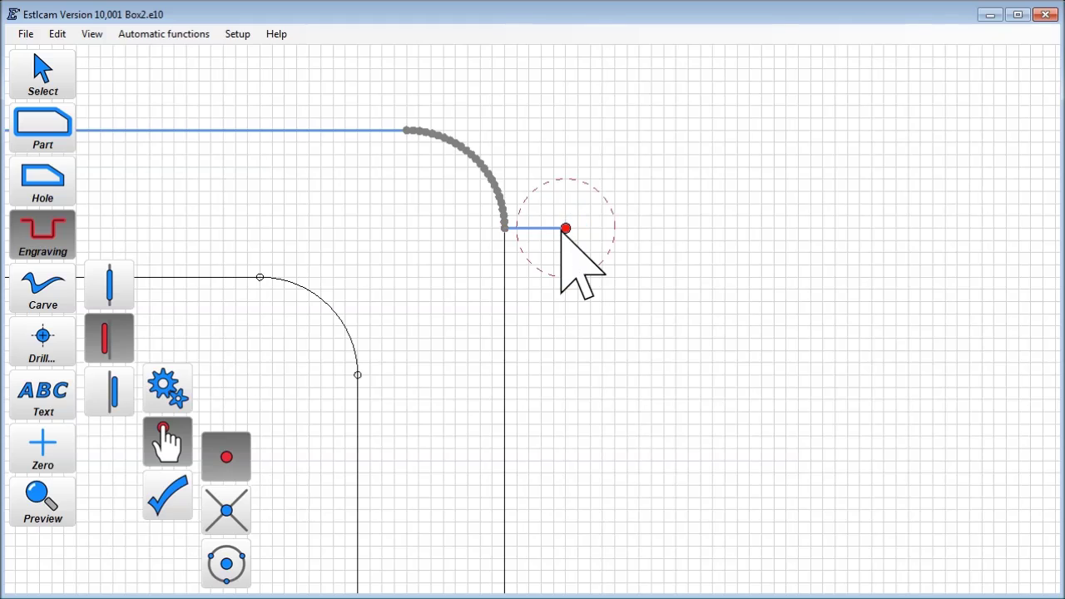
left_click(565, 228)
scroll(564, 233, "down", 3)
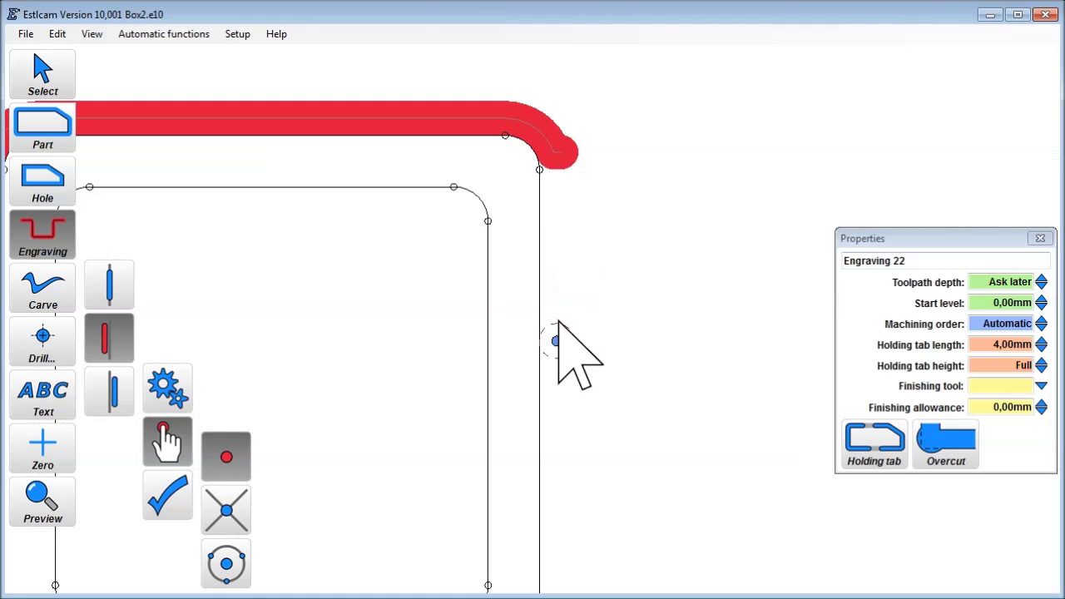
Step: Create a second engraving along the box's lower edge, from 5 mm outside the lower-right arc to 5 mm outside the lower-left arc
scroll(572, 283, "down", 2)
scroll(574, 253, "up", 3)
scroll(547, 267, "up", 2)
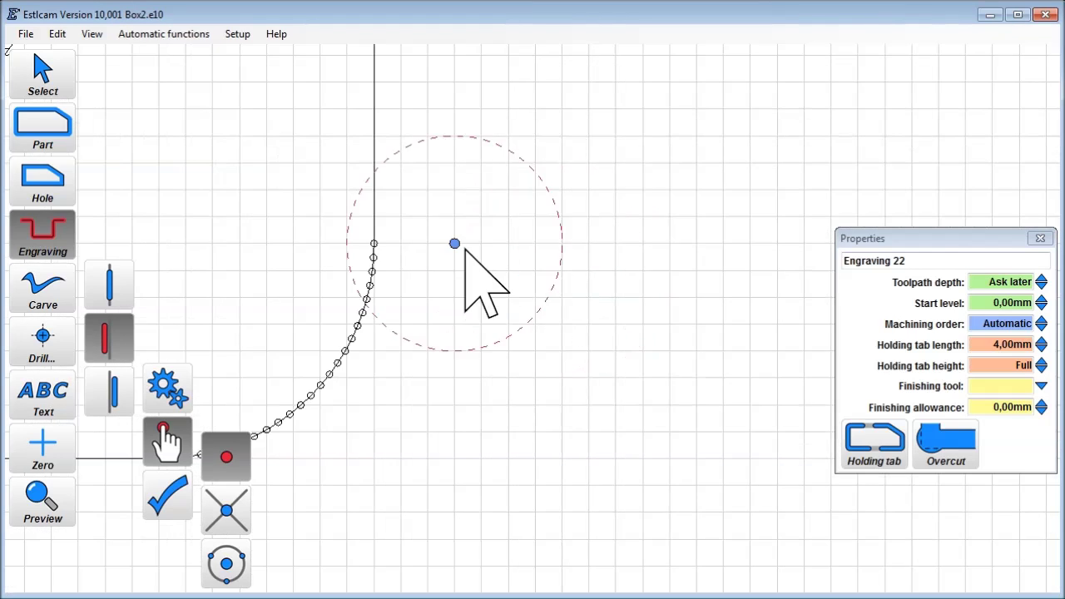
scroll(385, 245, "down", 5)
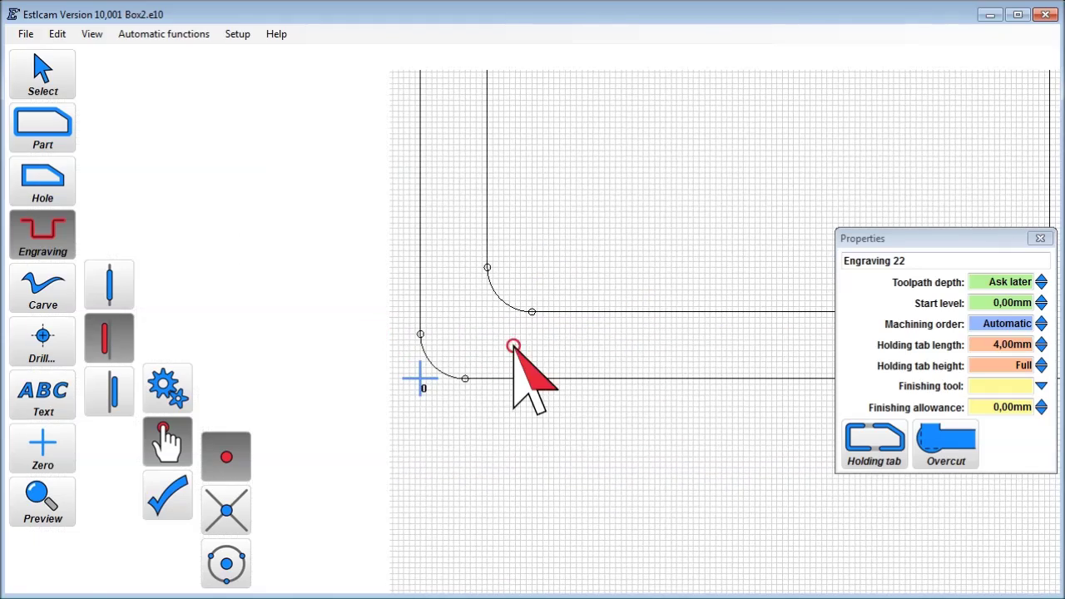
scroll(356, 328, "up", 4)
left_click(416, 329)
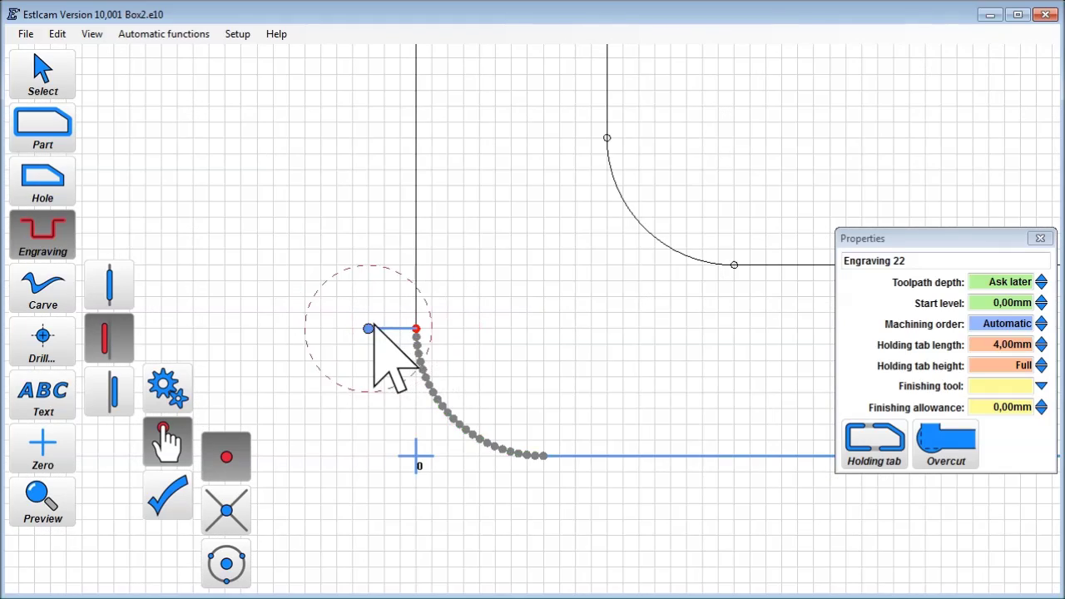
double_click(336, 329)
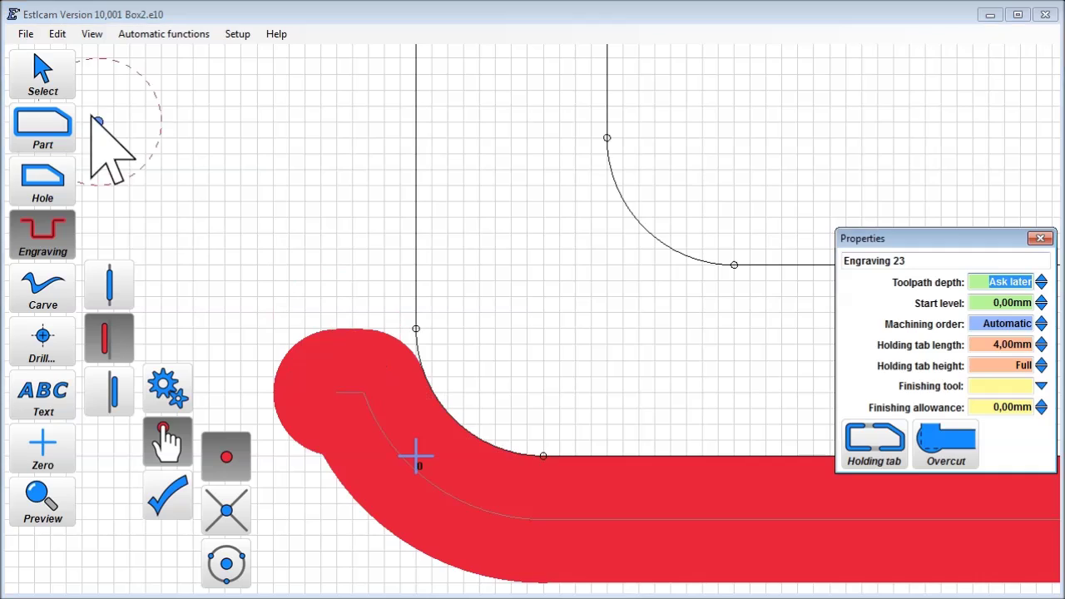
Step: Select both the upper and lower engravings and set their toolpath depth to 25,00mm
left_click(42, 74)
scroll(497, 287, "down", 3)
scroll(498, 287, "down", 3)
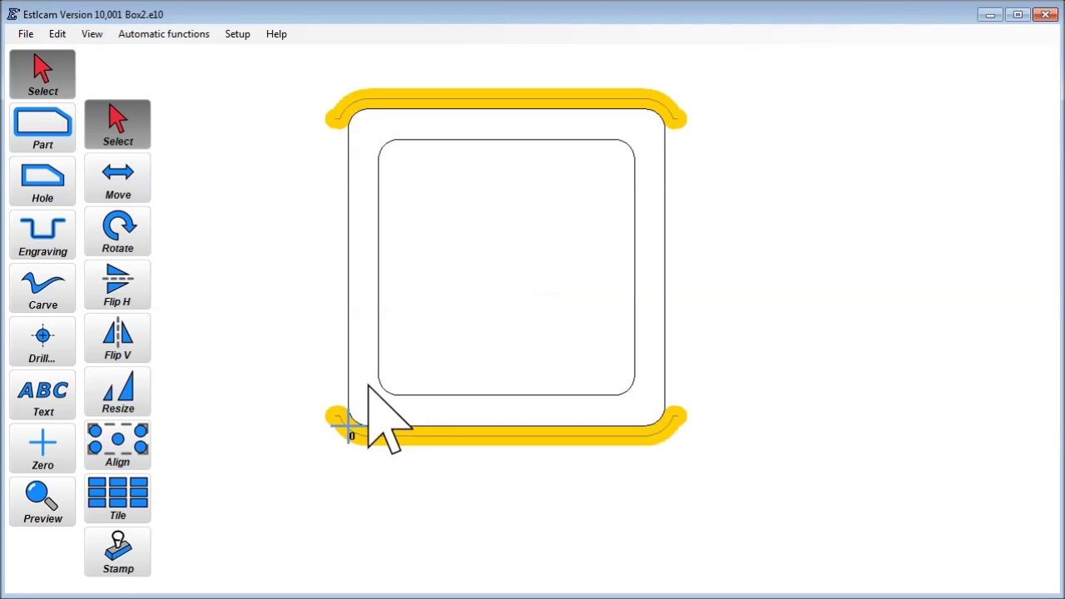
left_click_drag(271, 43, 727, 466)
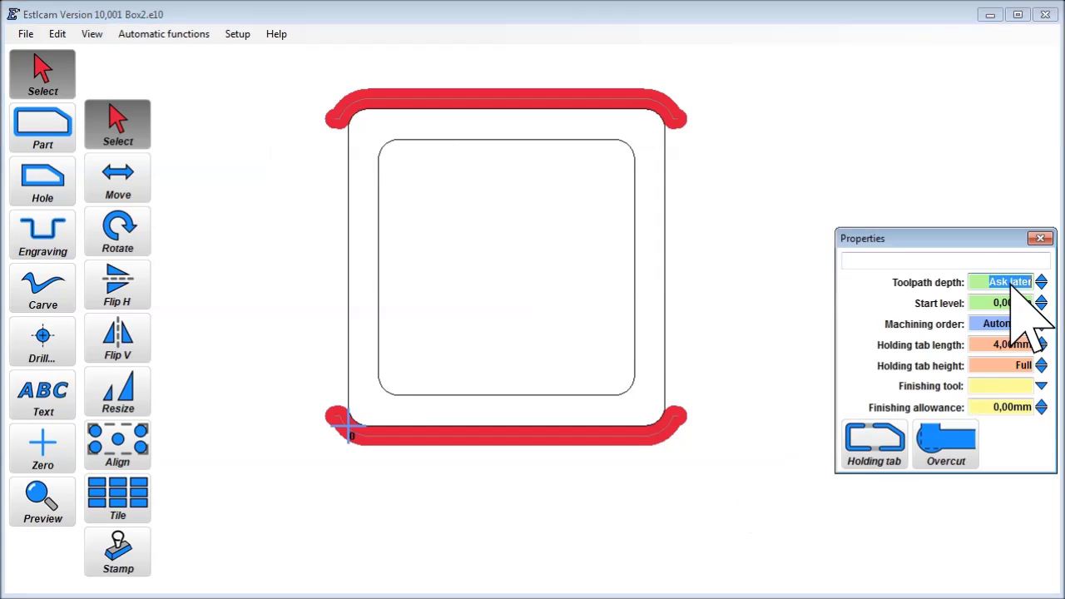
key("Return")
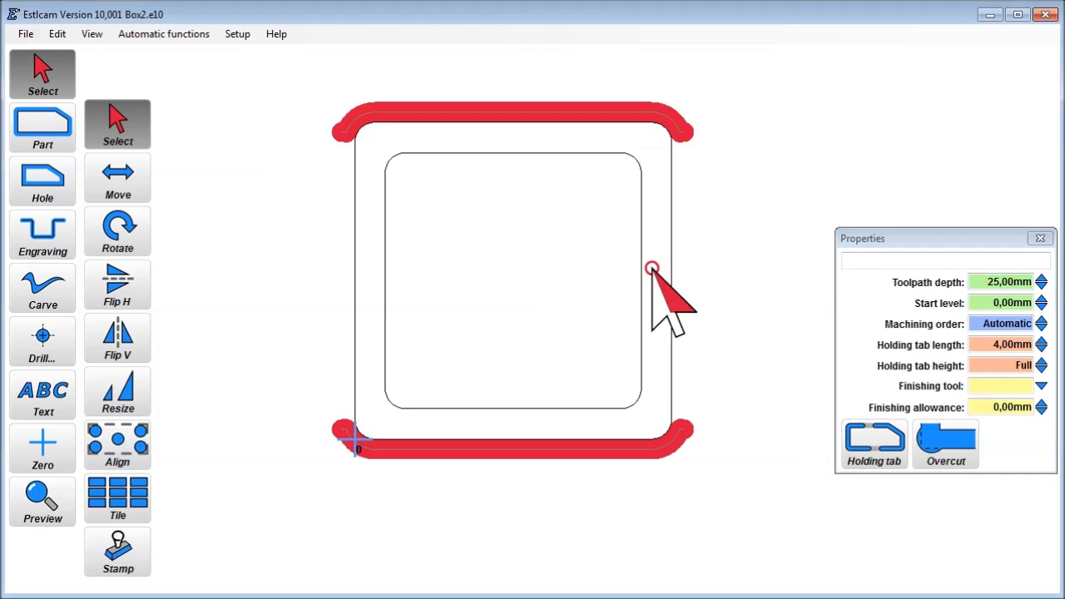
Step: Save the project, generate its CNC program and accept the toolpath preview
left_click(26, 34)
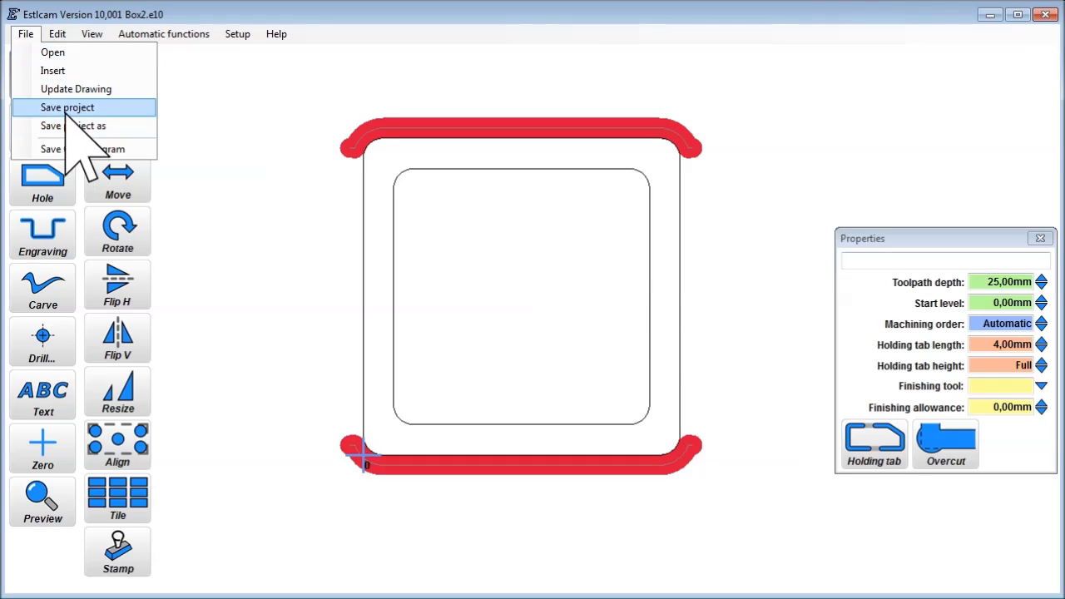
left_click(75, 107)
left_click(24, 35)
left_click(82, 149)
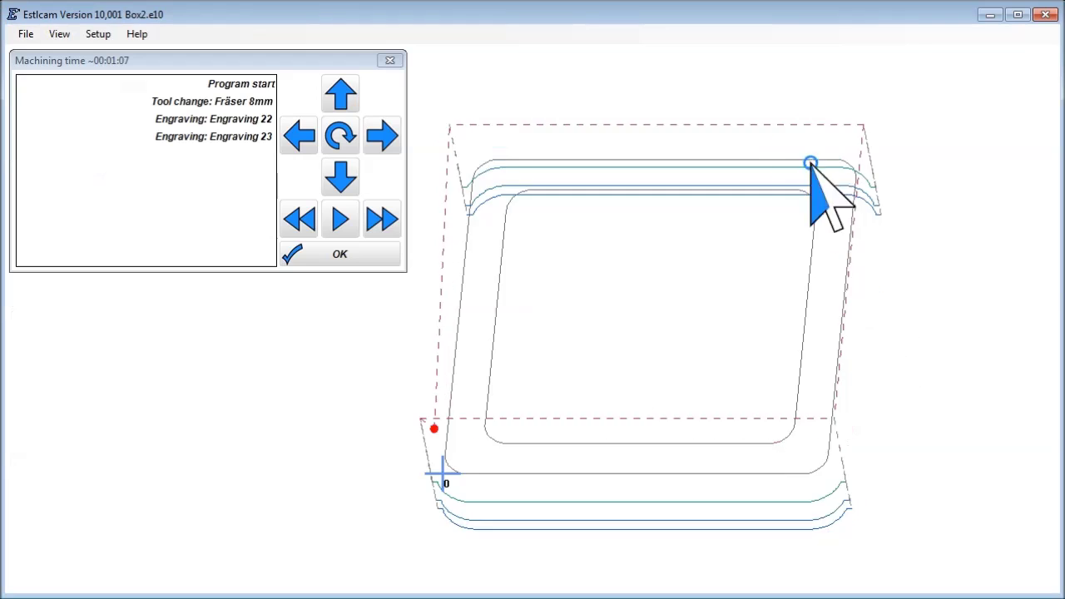
left_click(363, 249)
left_click(1029, 65)
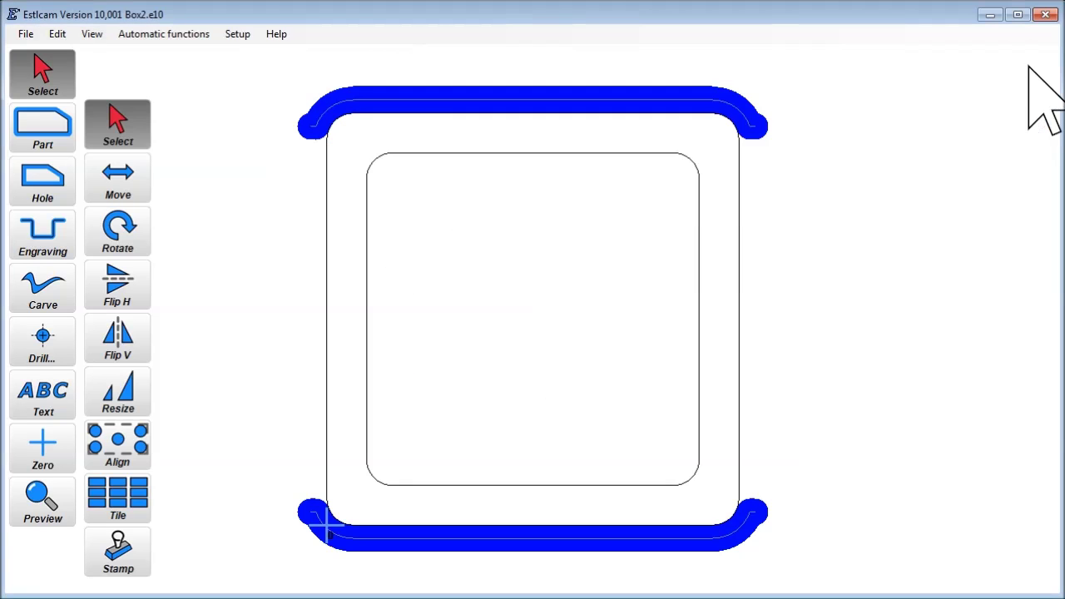